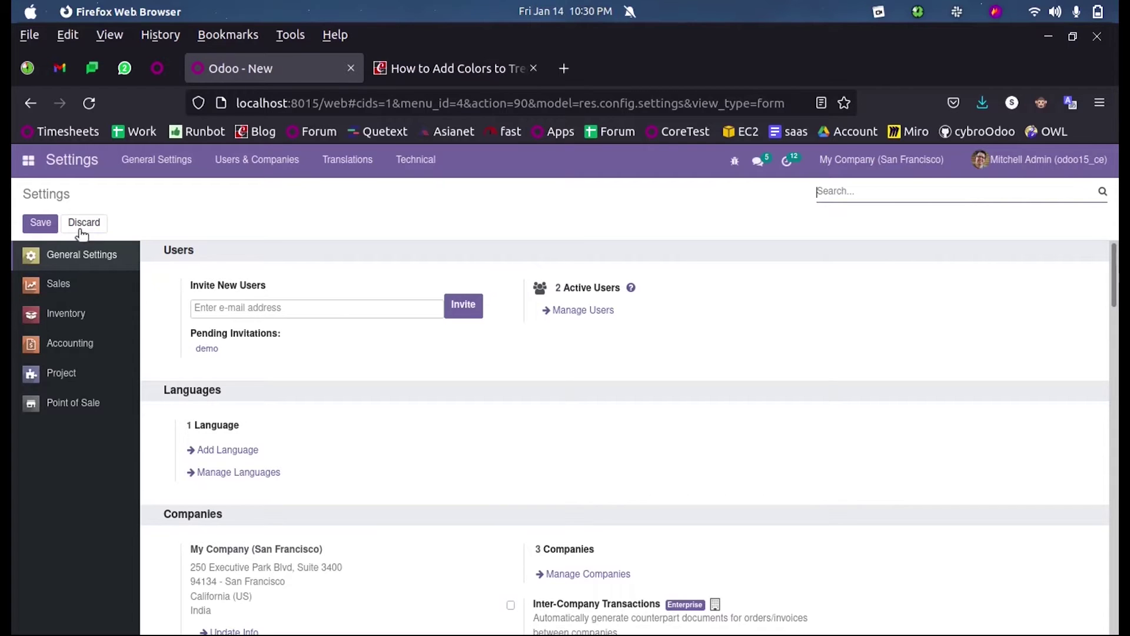
# Open the Tips and Tricks app from the Odoo home menu to list its records.
pyautogui.click(22, 162)
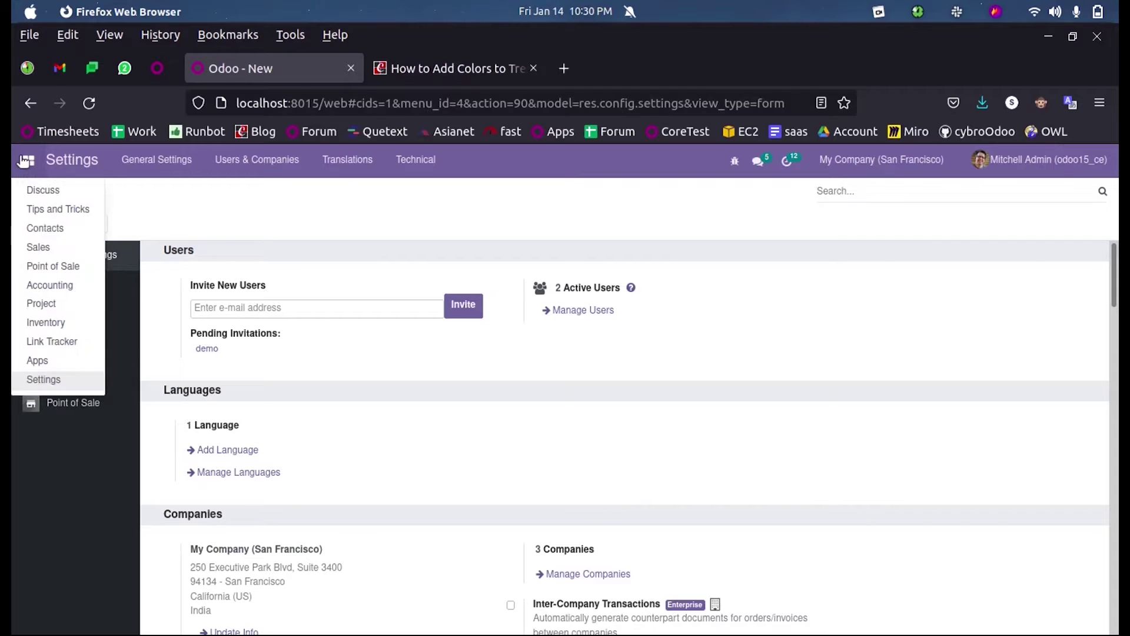
pyautogui.click(57, 212)
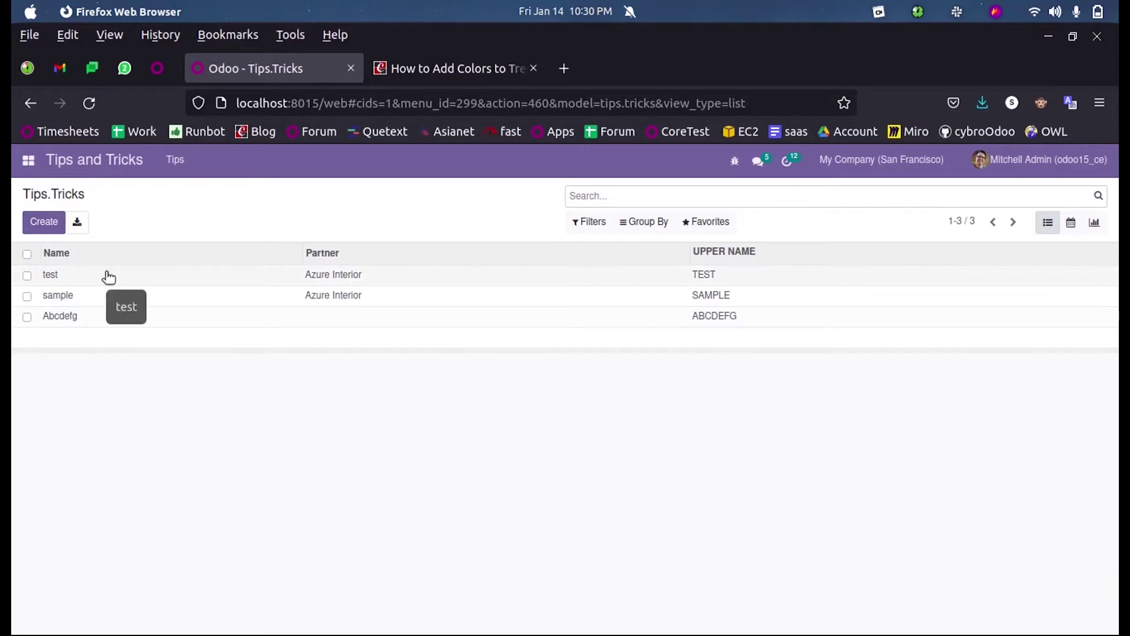
pyautogui.click(470, 601)
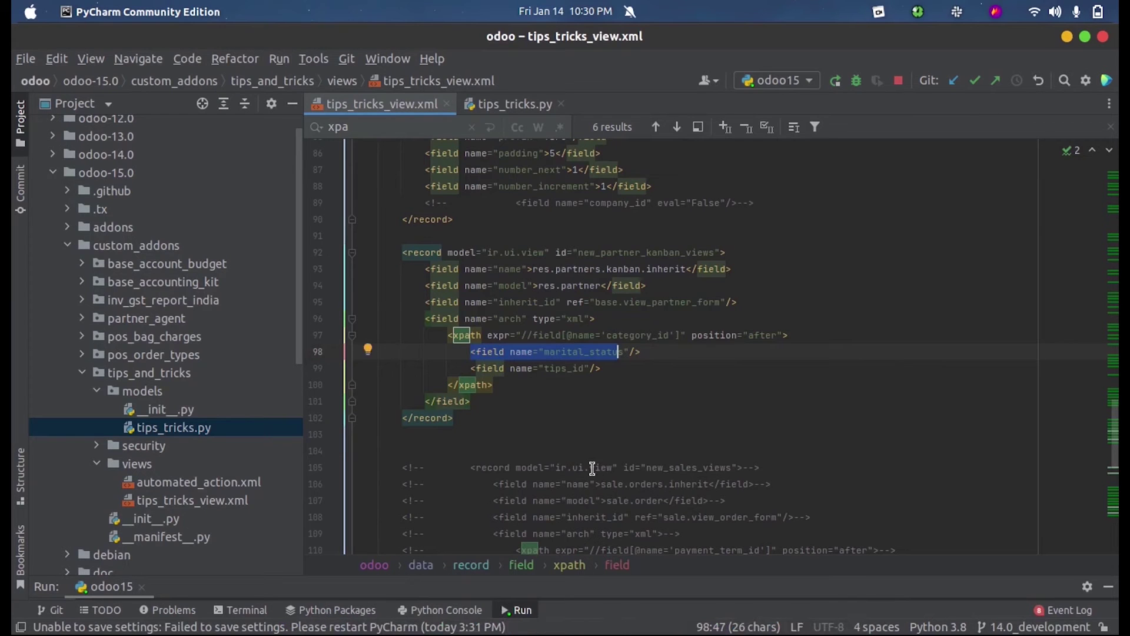
pyautogui.hotkey('ctrl', 'shift', 'f')
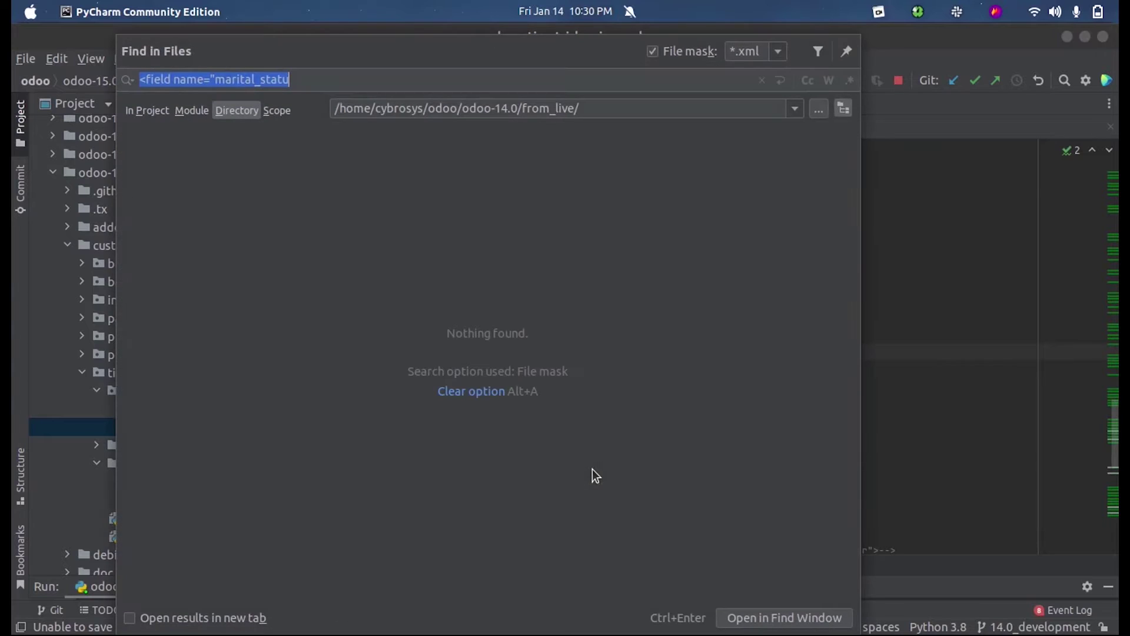
pyautogui.write('dec')
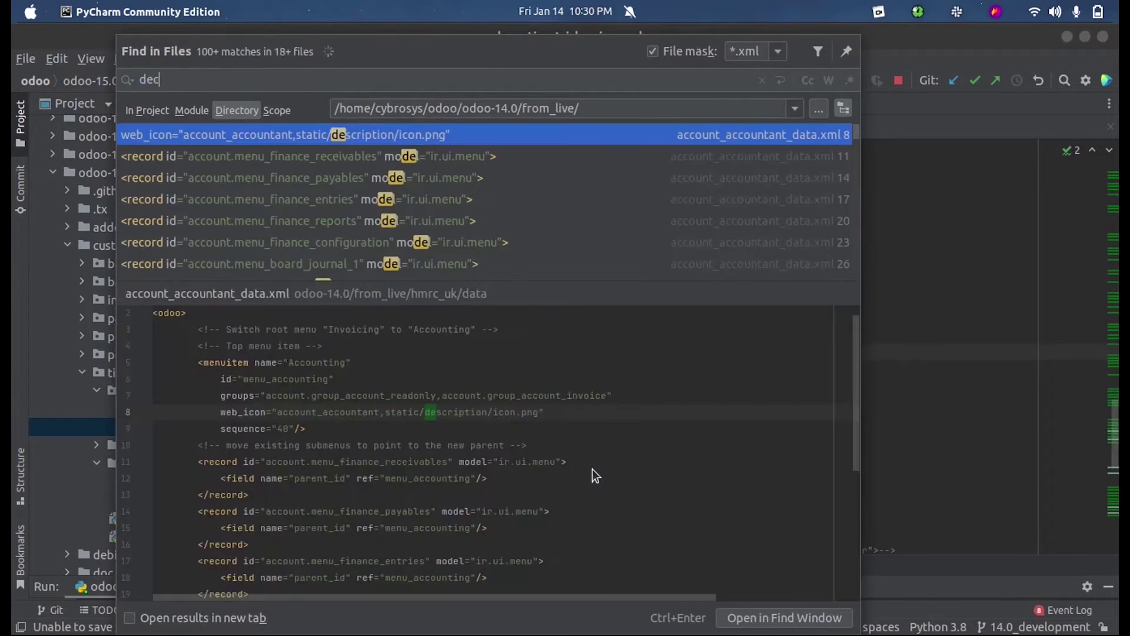
pyautogui.write('oration')
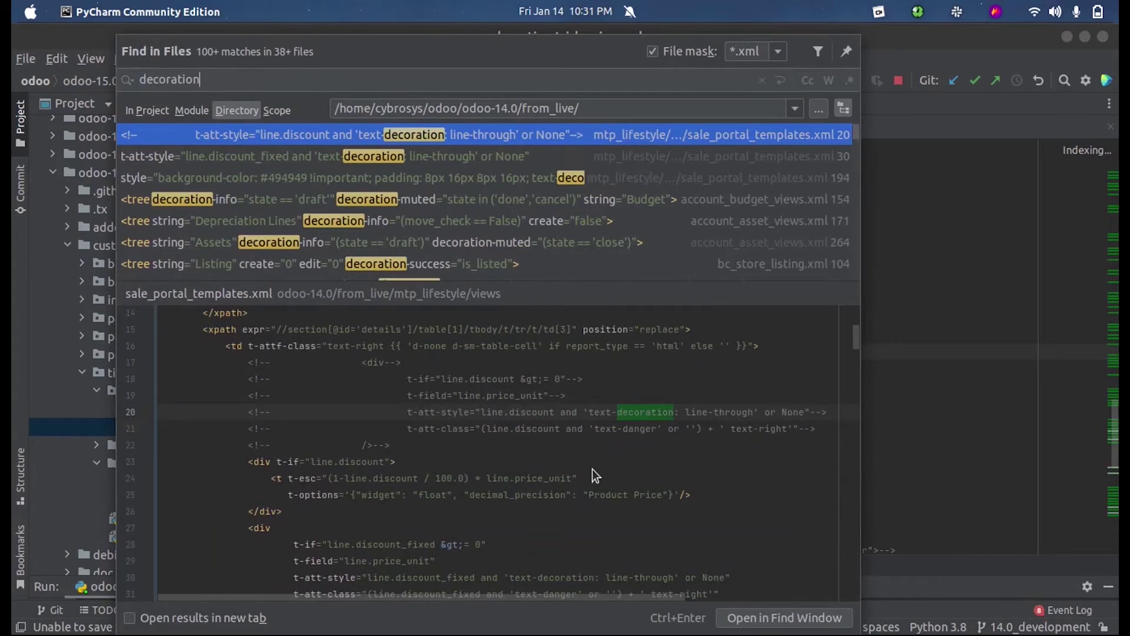
pyautogui.moveTo(530, 371)
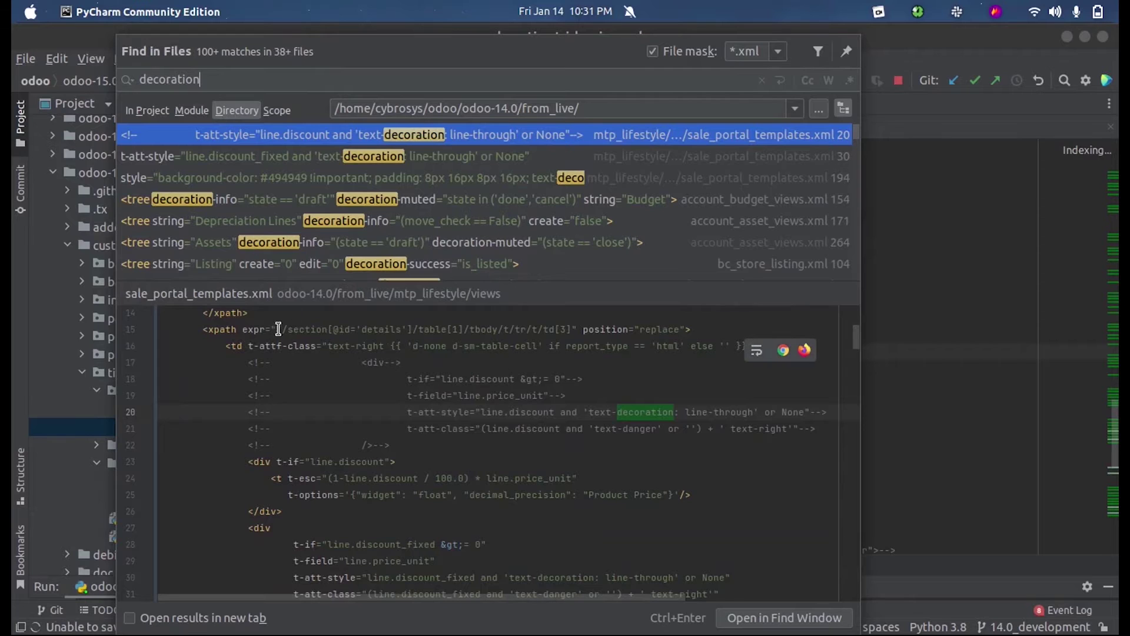
pyautogui.click(163, 200)
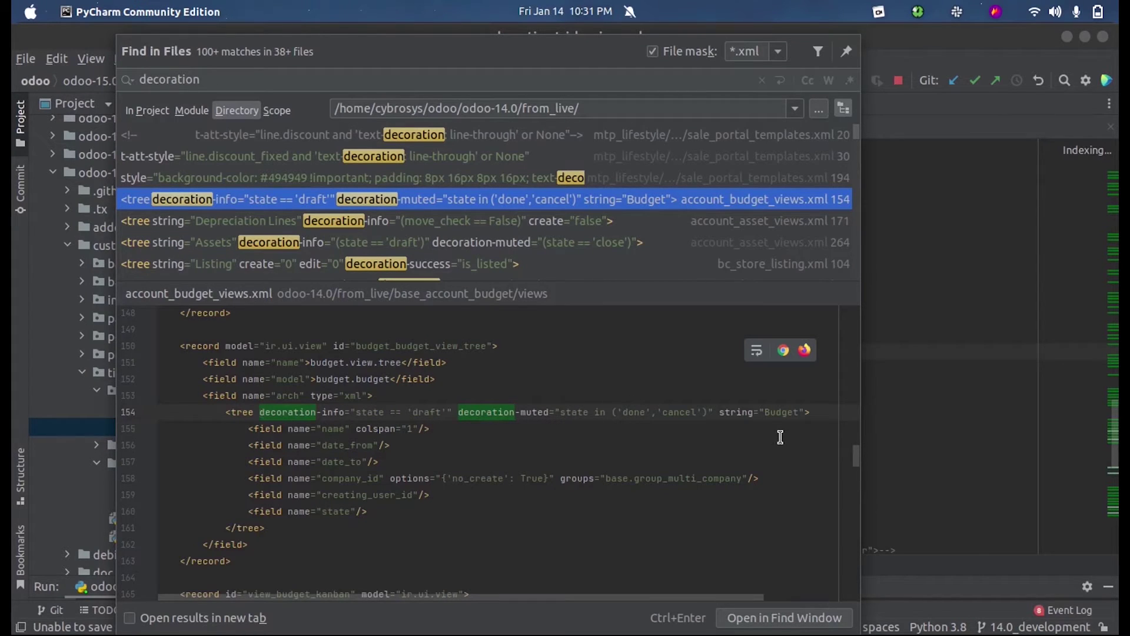
pyautogui.click(246, 240)
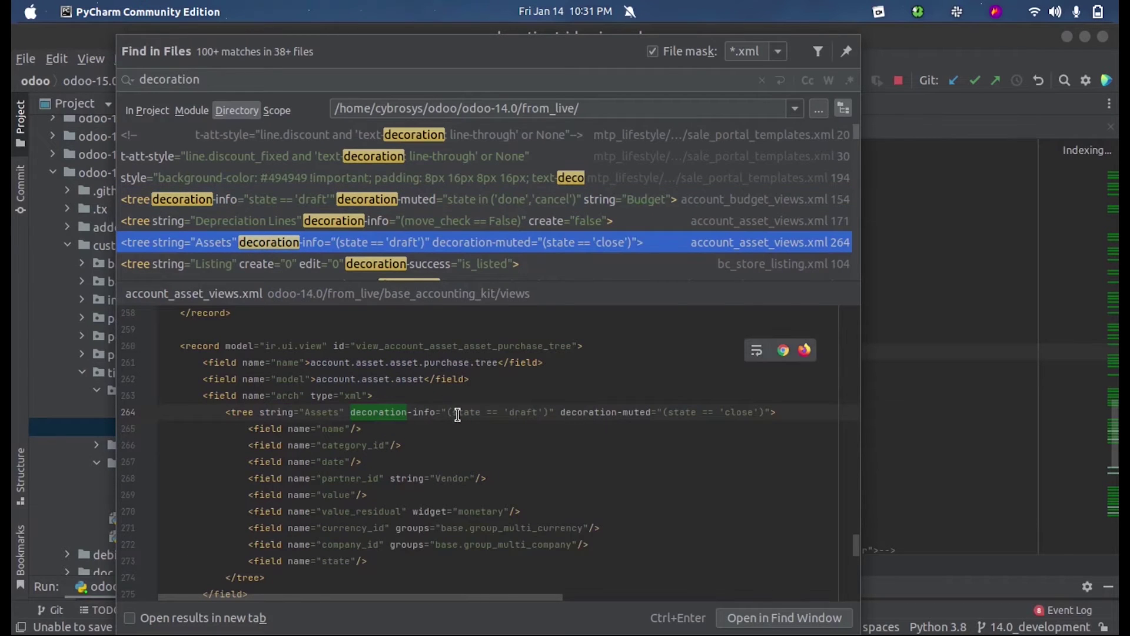
pyautogui.scroll(-1, 285, 166)
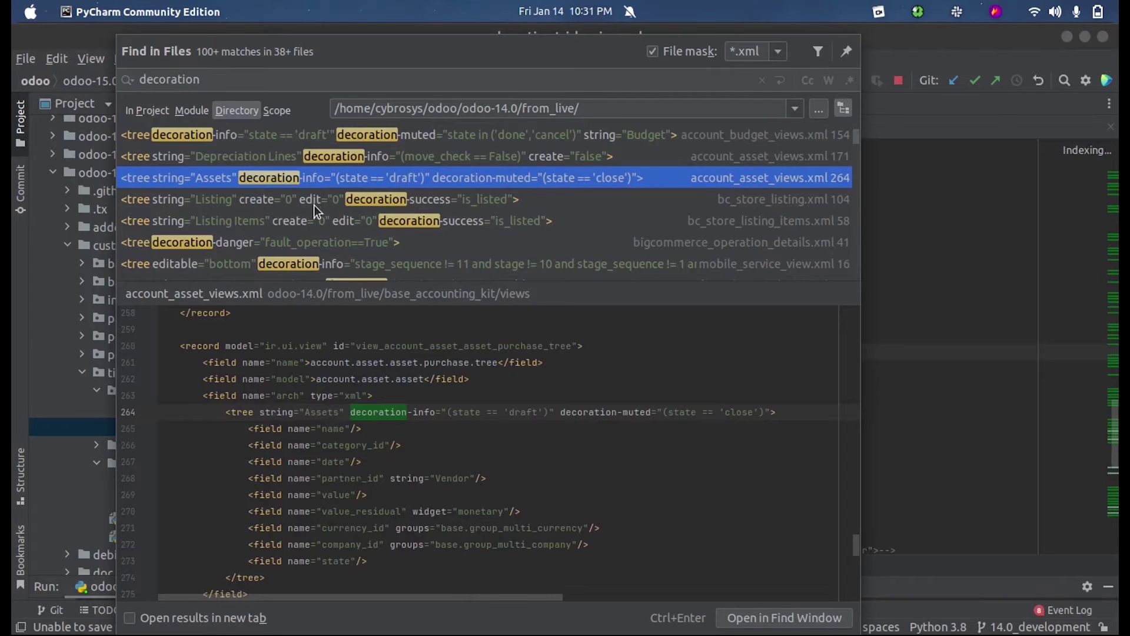
pyautogui.scroll(-1, 313, 205)
pyautogui.moveTo(386, 390)
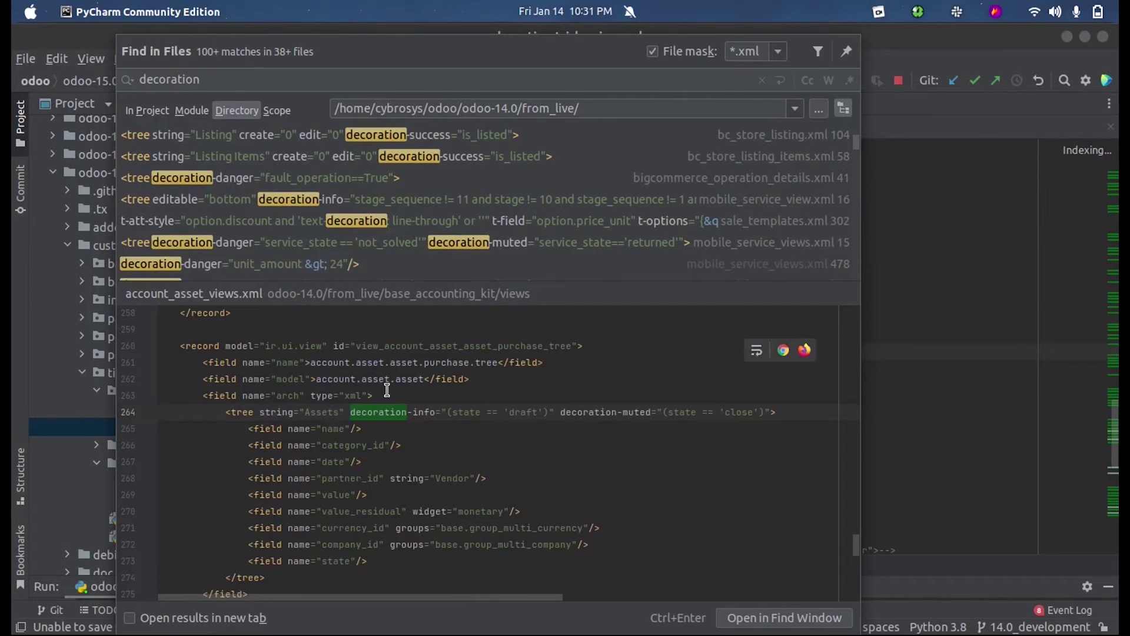
pyautogui.moveTo(350, 413); pyautogui.dragTo(555, 412)
pyautogui.hotkey('ctrl', 'c')
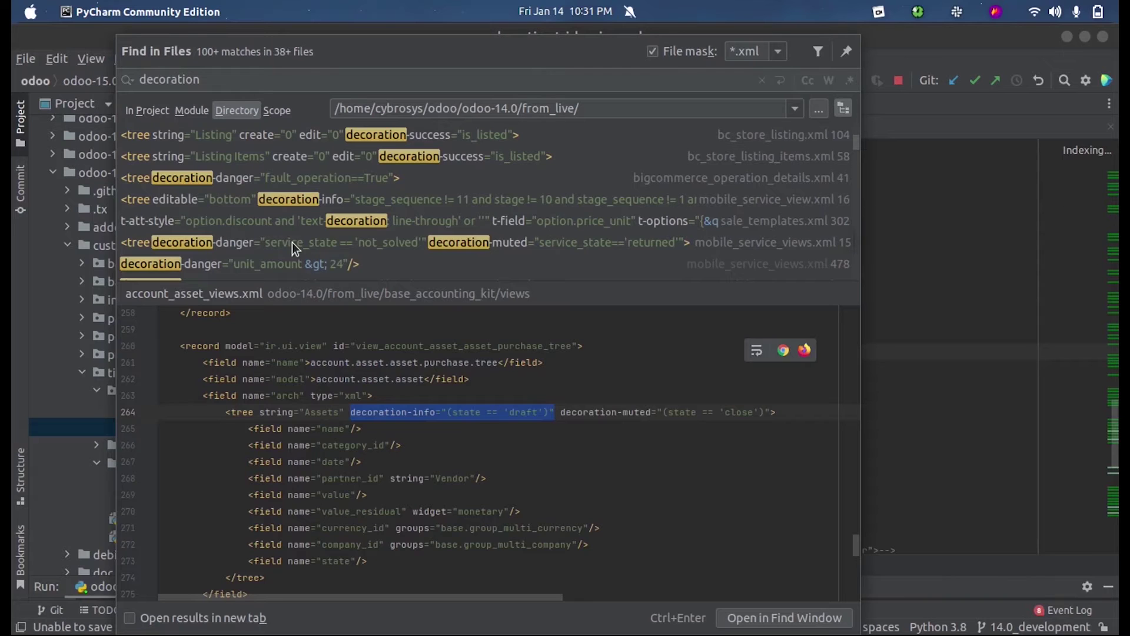
pyautogui.scroll(-3, 292, 242)
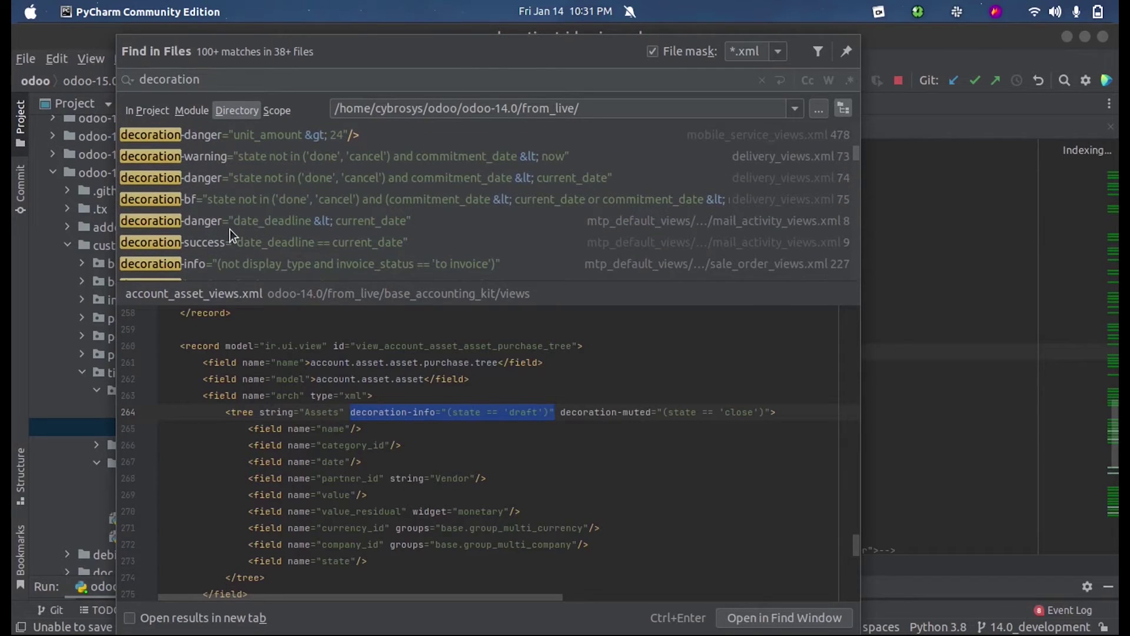
pyautogui.scroll(-1, 231, 235)
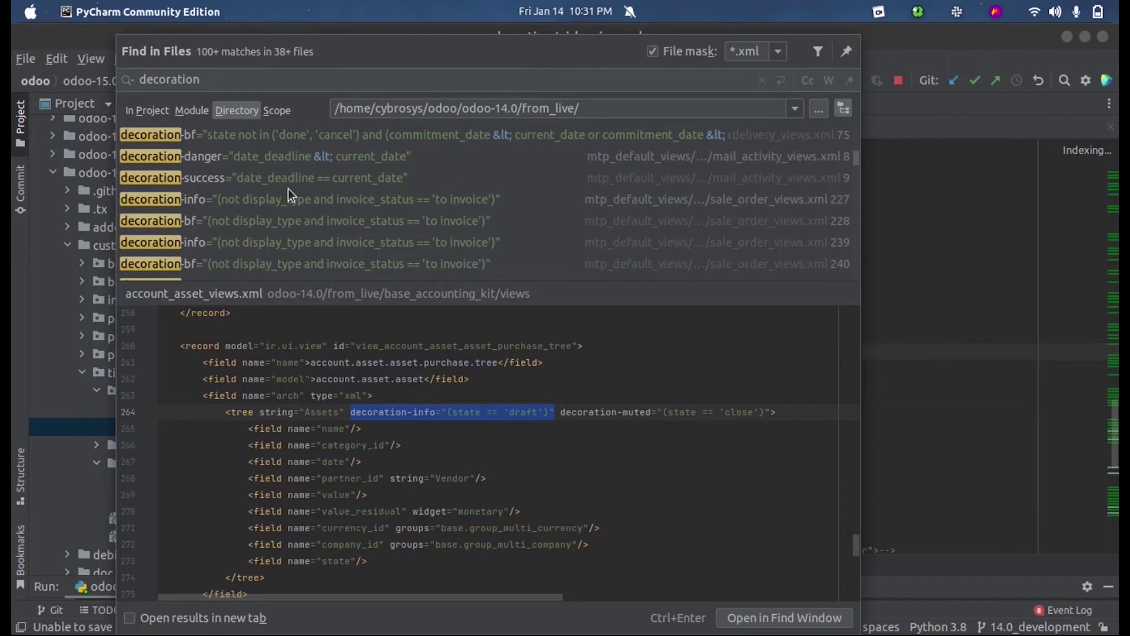
pyautogui.scroll(-2, 288, 196)
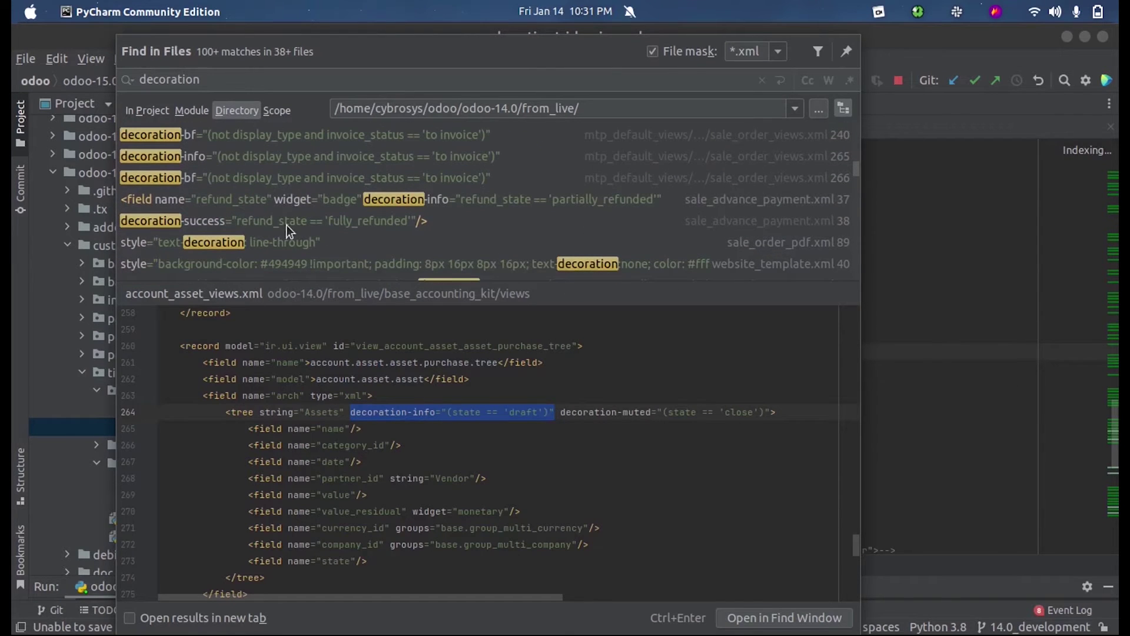
pyautogui.press('Escape')
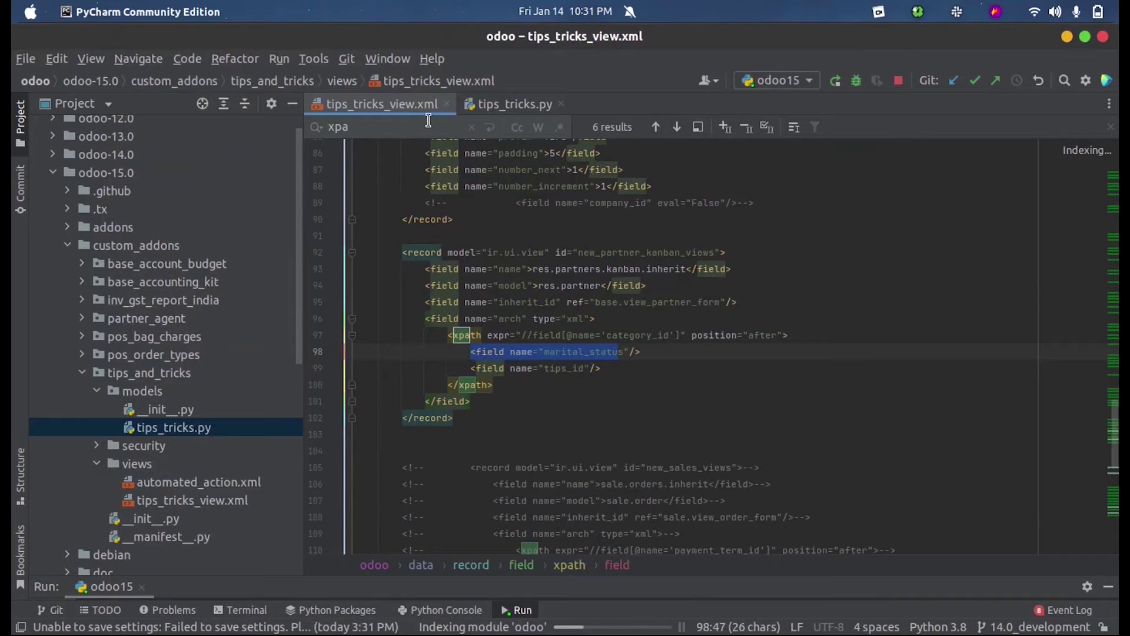
# Find the tree tag on line 8 and paste a decoration-info condition into it.
pyautogui.scroll(1, 635, 443)
pyautogui.hotkey('ctrl', 'f')
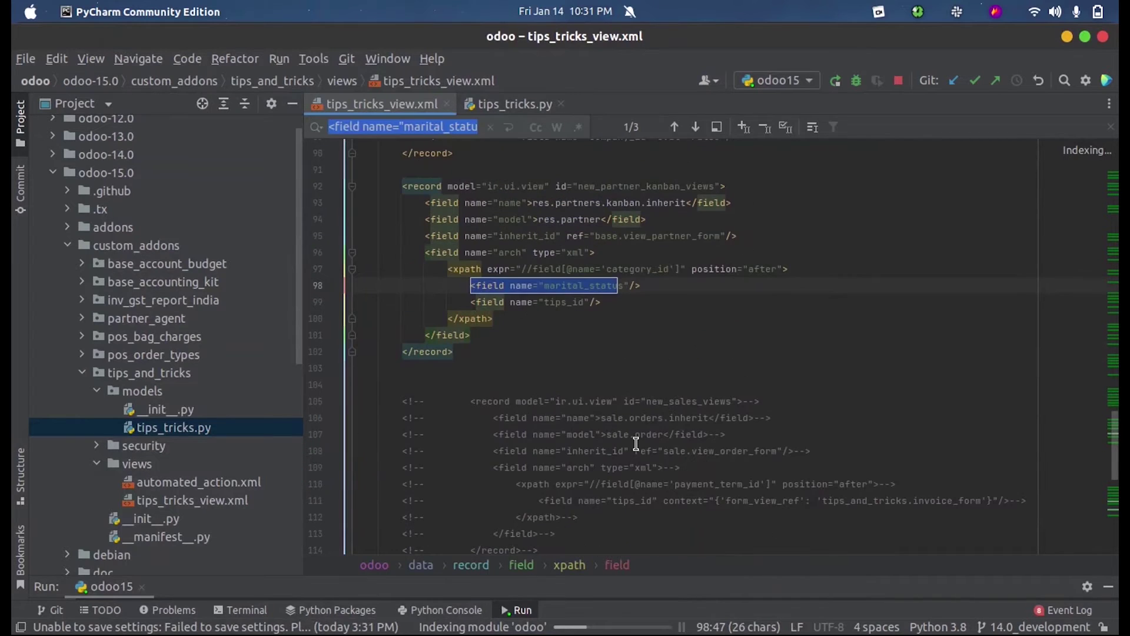
pyautogui.write('tree')
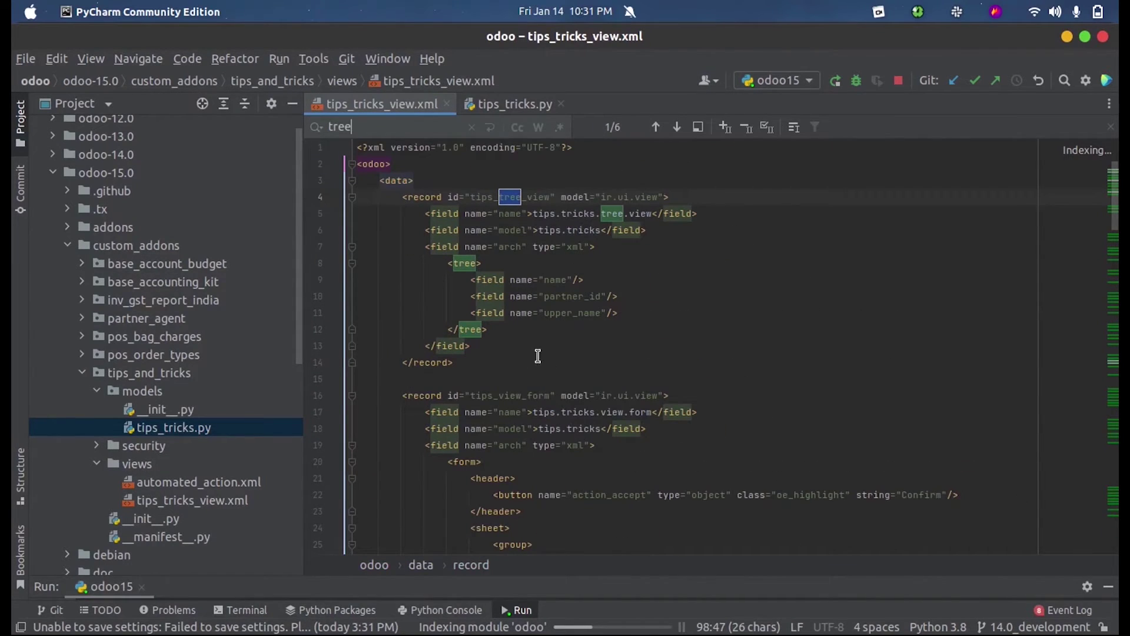
pyautogui.click(476, 262)
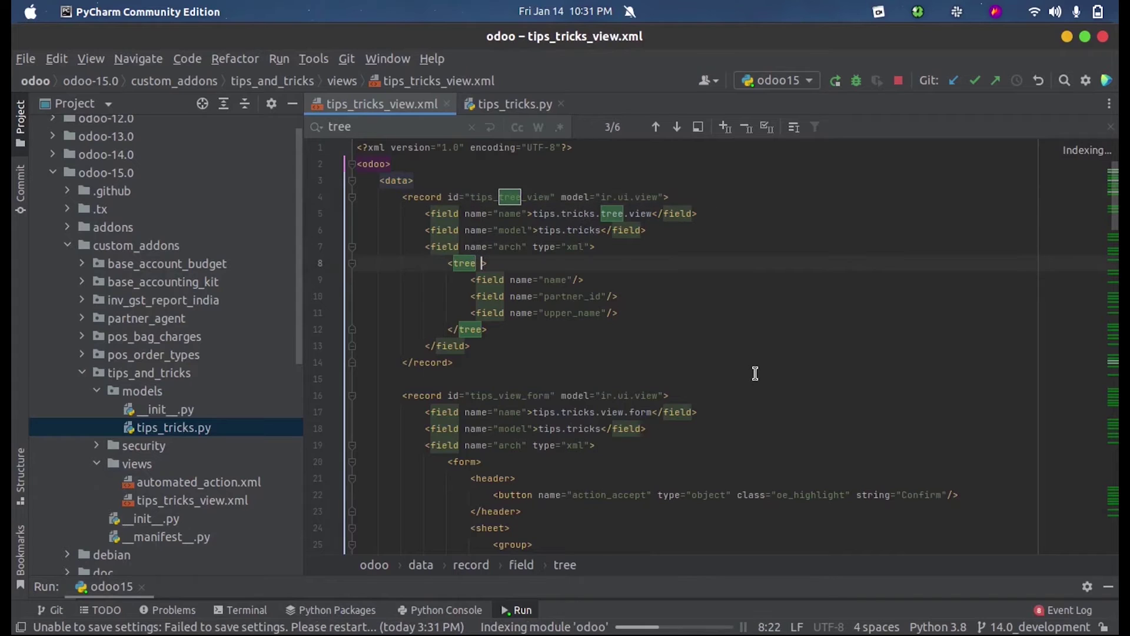
pyautogui.hotkey('ctrl', 'v')
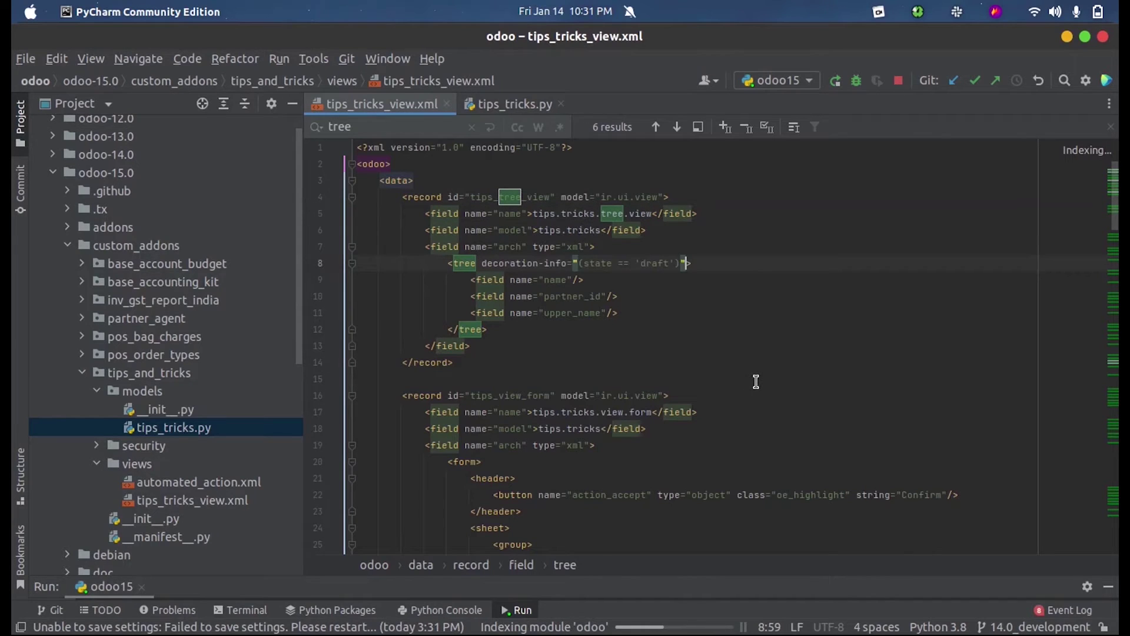
# Change the condition to upper_name == 'TEST', rerun the Odoo server, and return to the browser.
pyautogui.doubleClick(562, 313)
pyautogui.hotkey('ctrl', 'c')
pyautogui.doubleClick(592, 263)
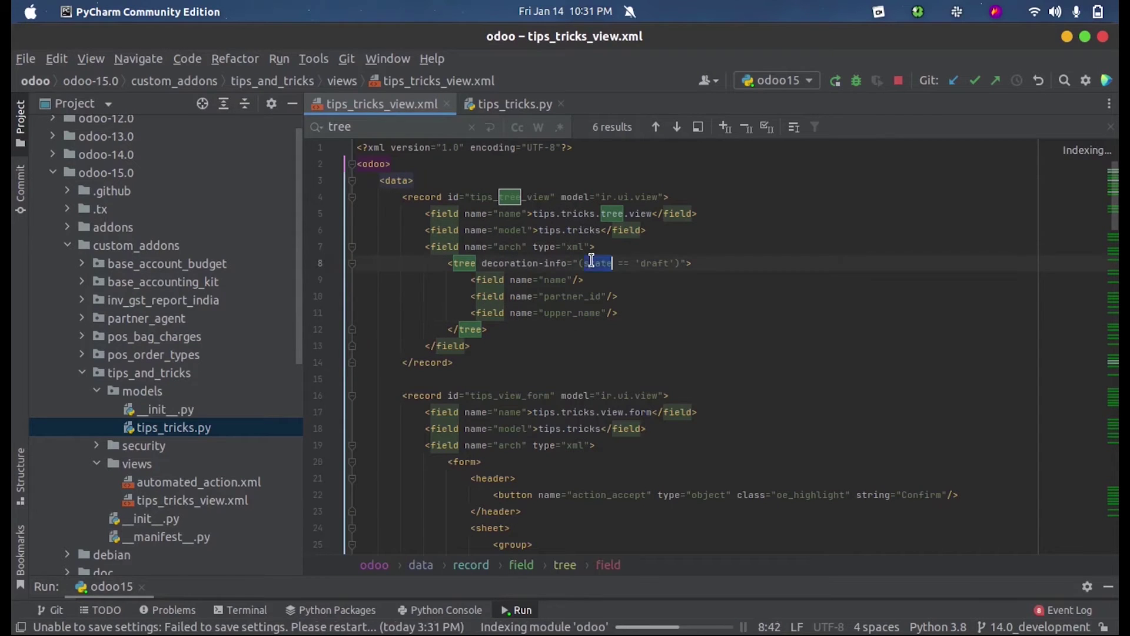
pyautogui.hotkey('ctrl', 'v')
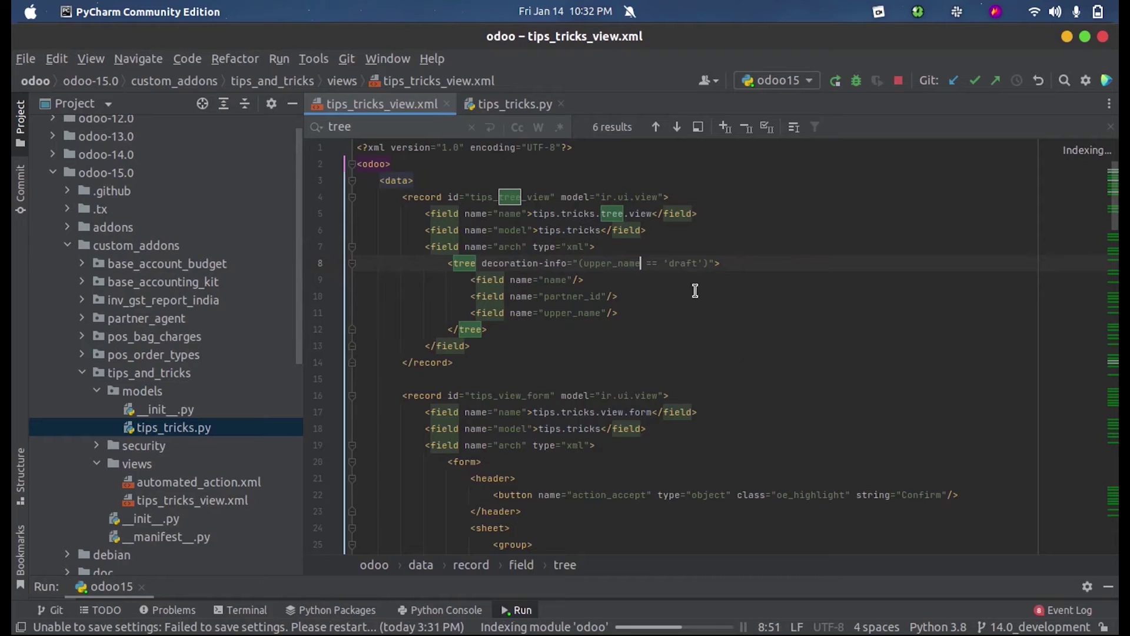
pyautogui.doubleClick(684, 263)
pyautogui.write('TEST')
pyautogui.click(833, 82)
pyautogui.click(316, 603)
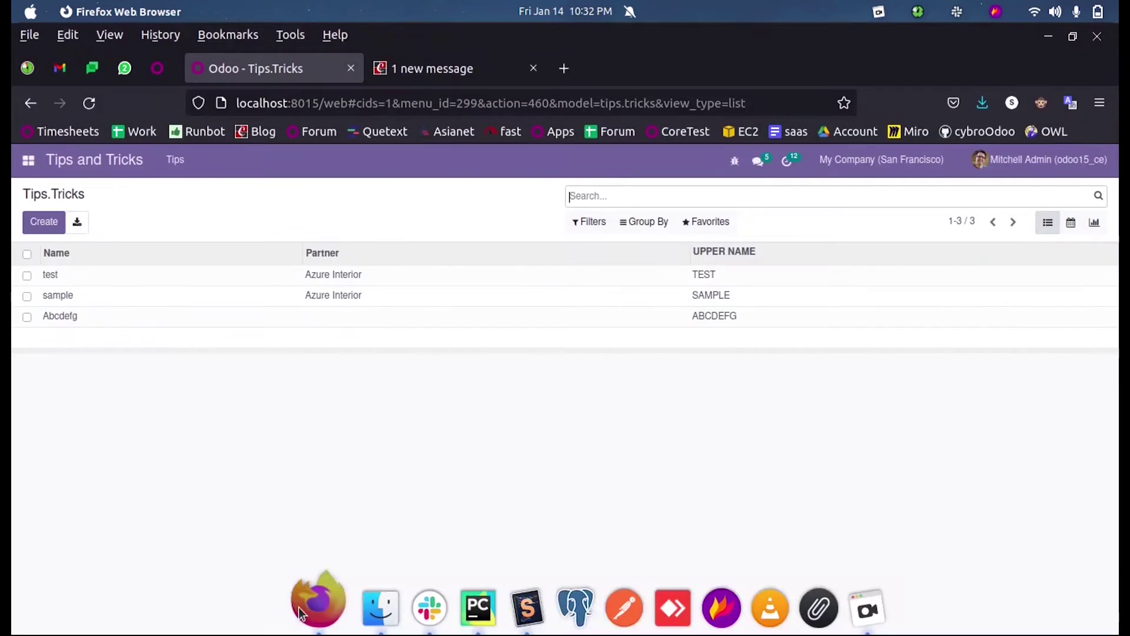
# Upgrade the Odoo Tips & Tricks module from the Apps page.
pyautogui.click(27, 160)
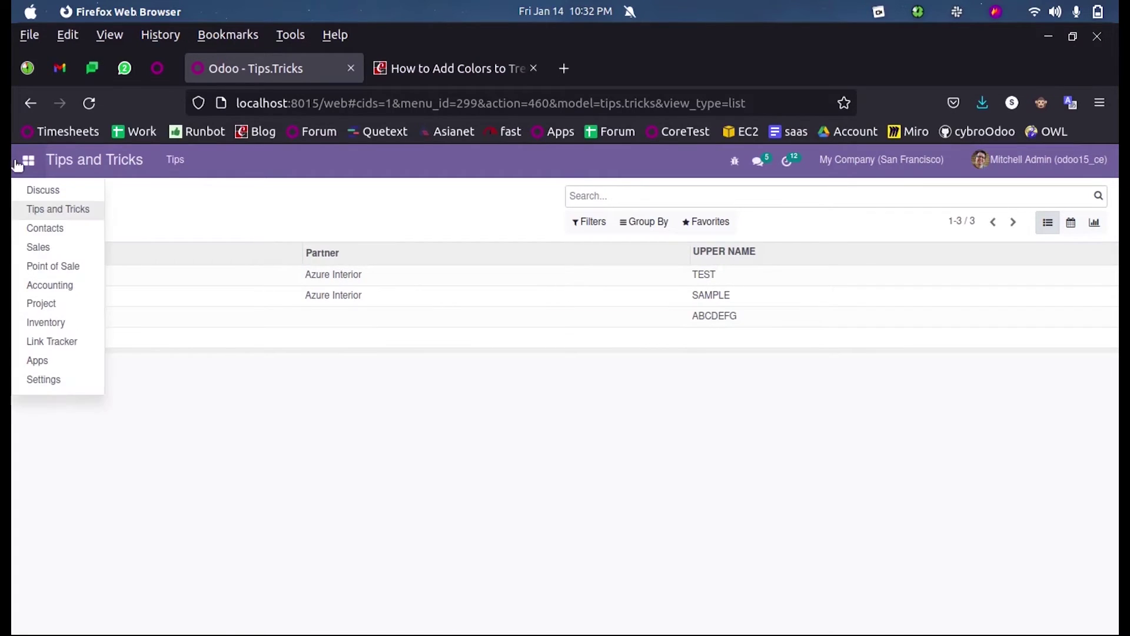
pyautogui.click(51, 371)
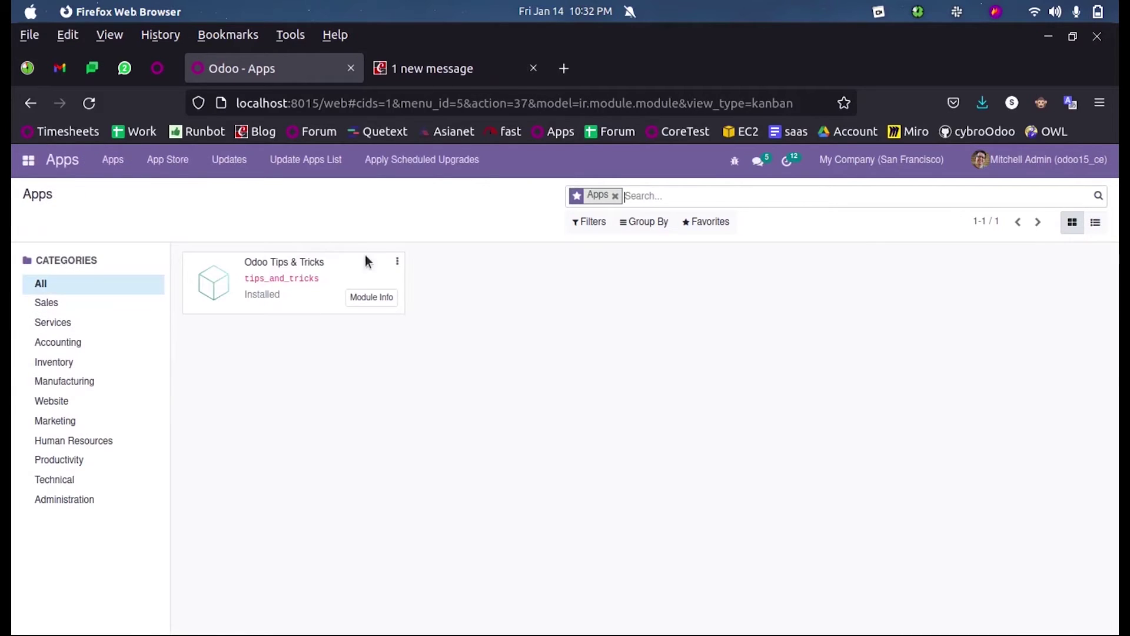
pyautogui.click(398, 261)
pyautogui.click(373, 302)
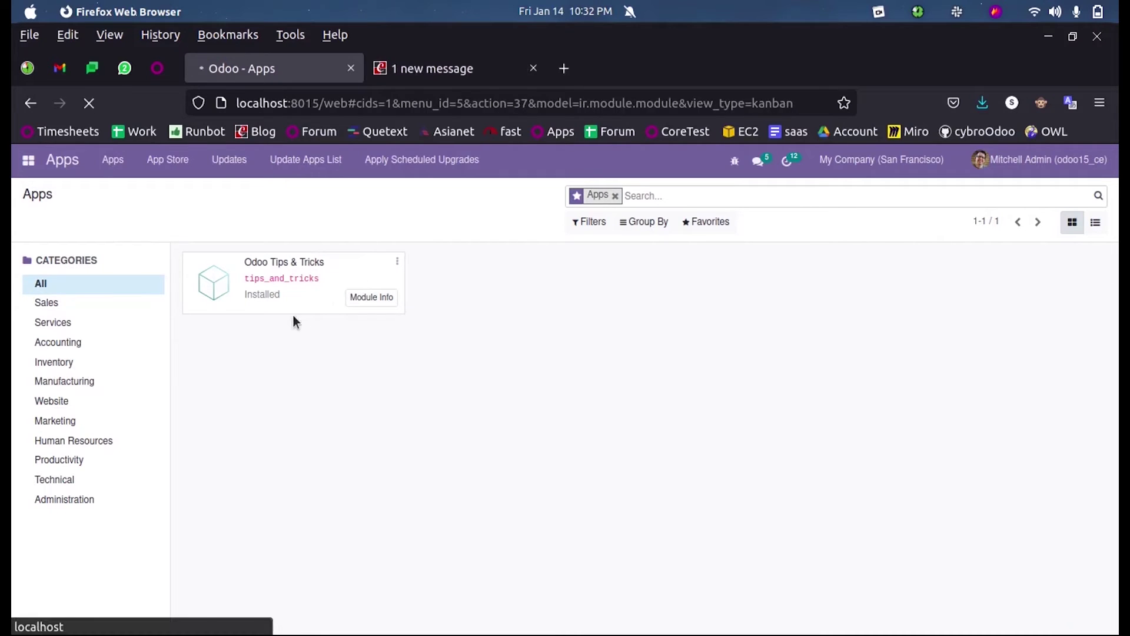
# Reopen the Tips and Tricks list to see the test row in blue, then return to PyCharm.
pyautogui.click(16, 172)
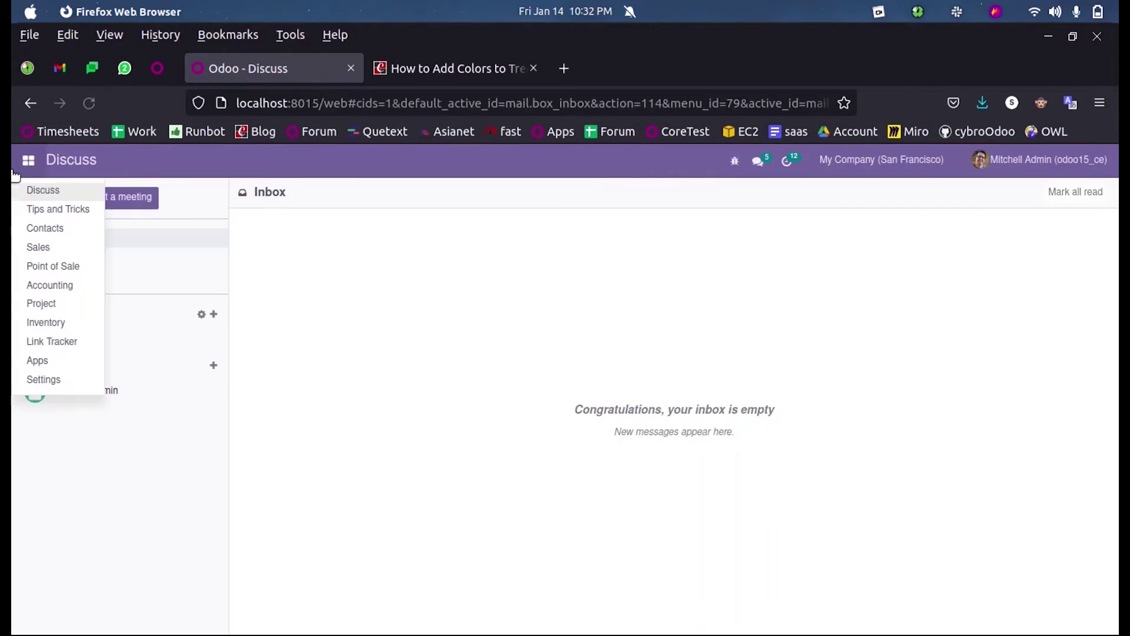
pyautogui.click(32, 209)
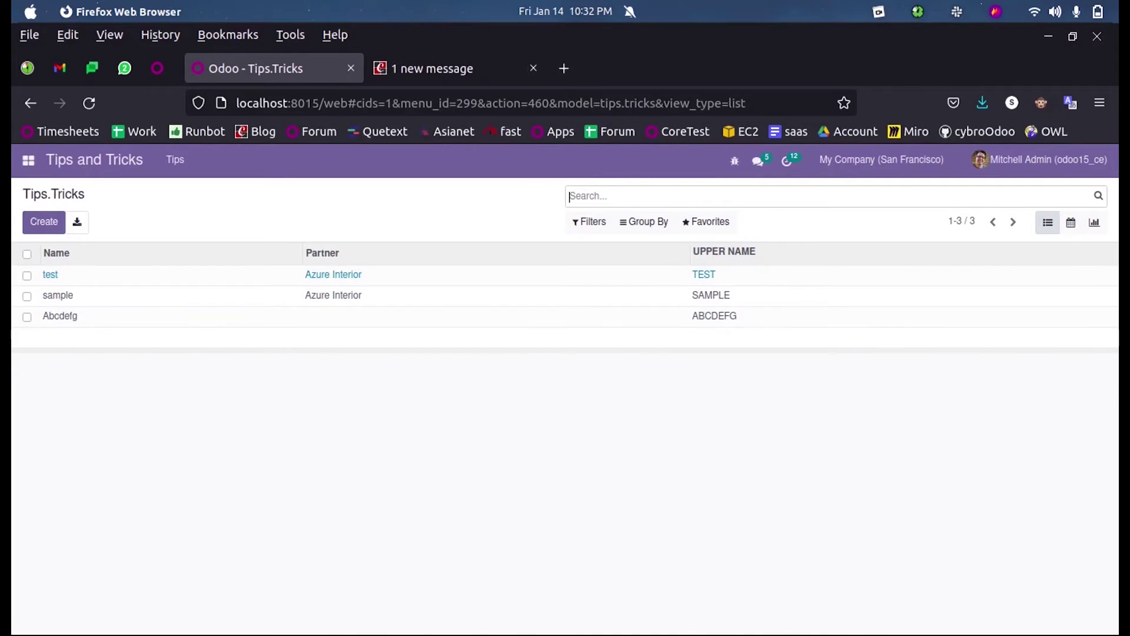
pyautogui.click(469, 601)
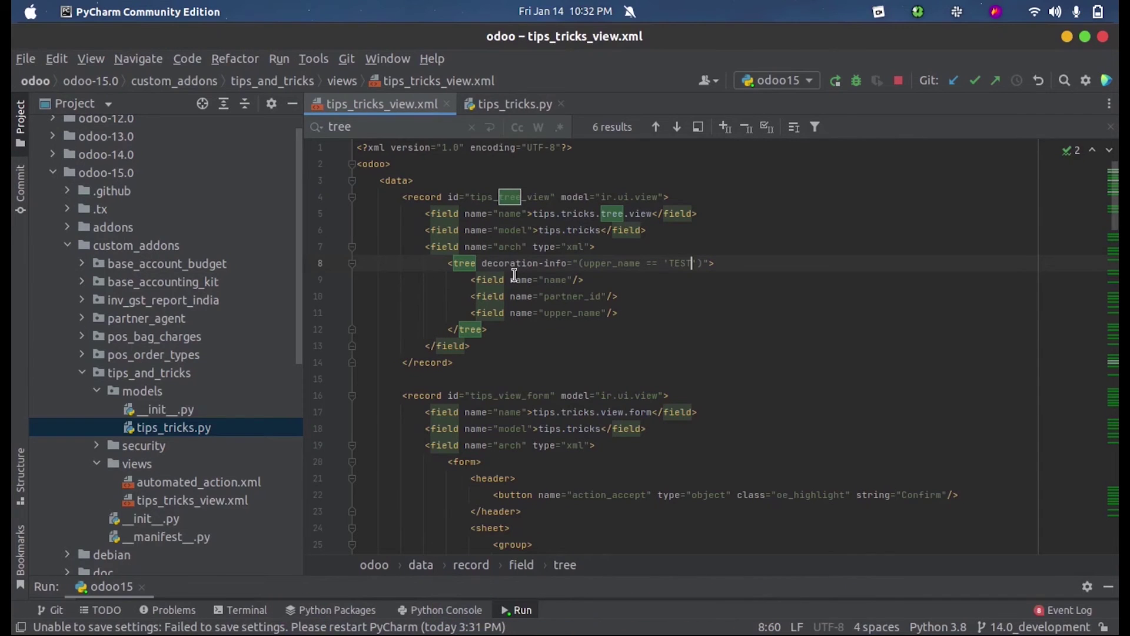
# Change decoration-info to decoration-danger, rerun the odoo15 server, and switch to the browser.
pyautogui.doubleClick(554, 263)
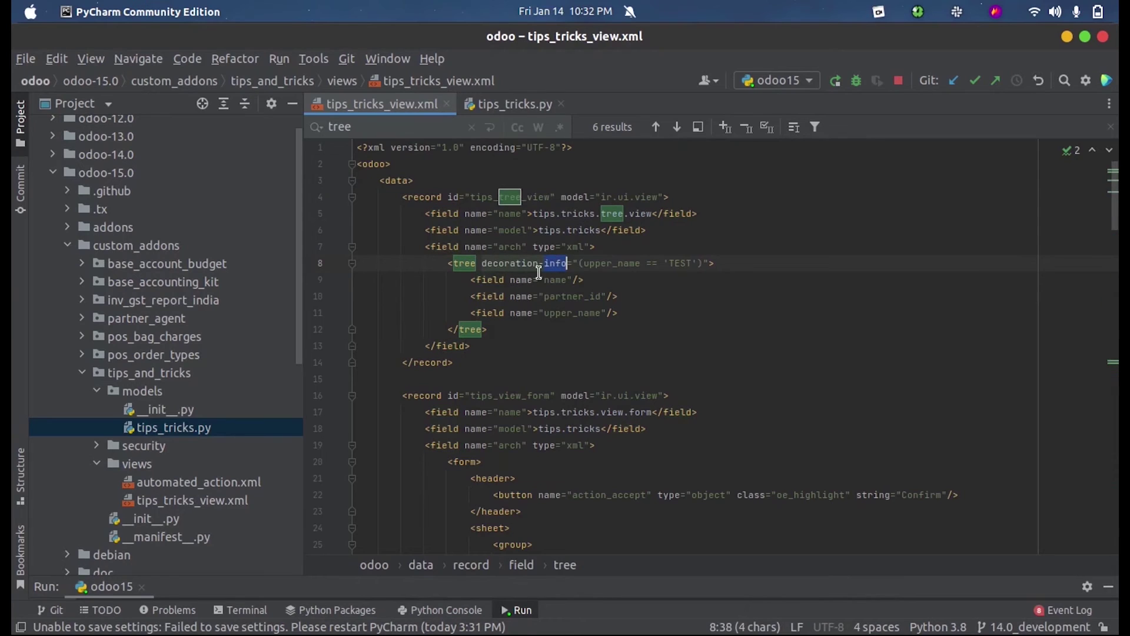
pyautogui.write('danger')
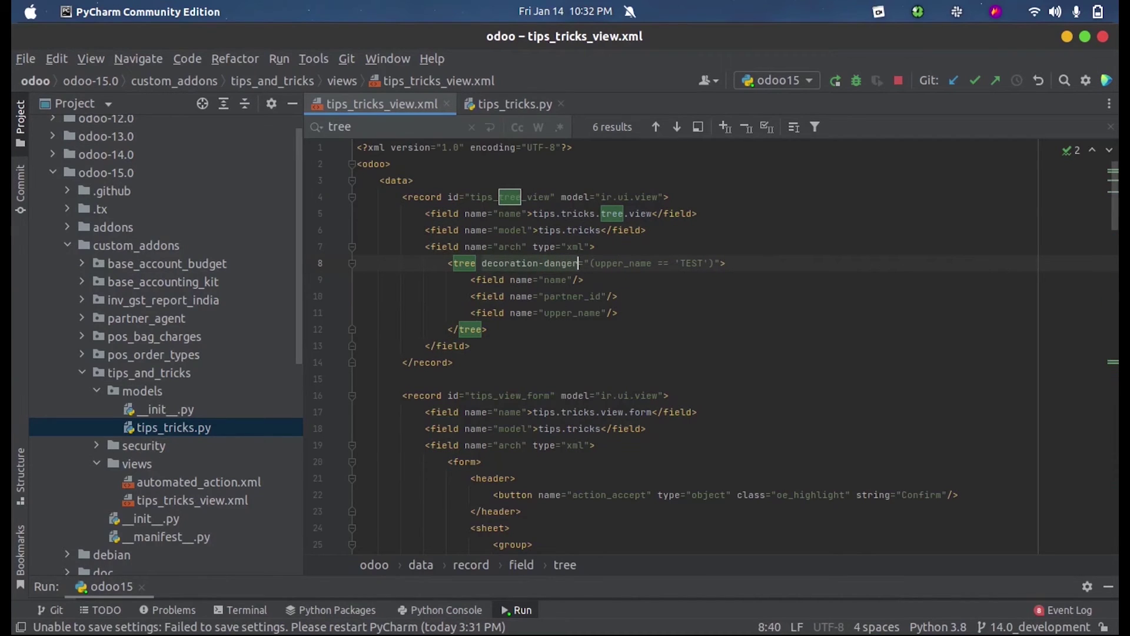
pyautogui.click(831, 86)
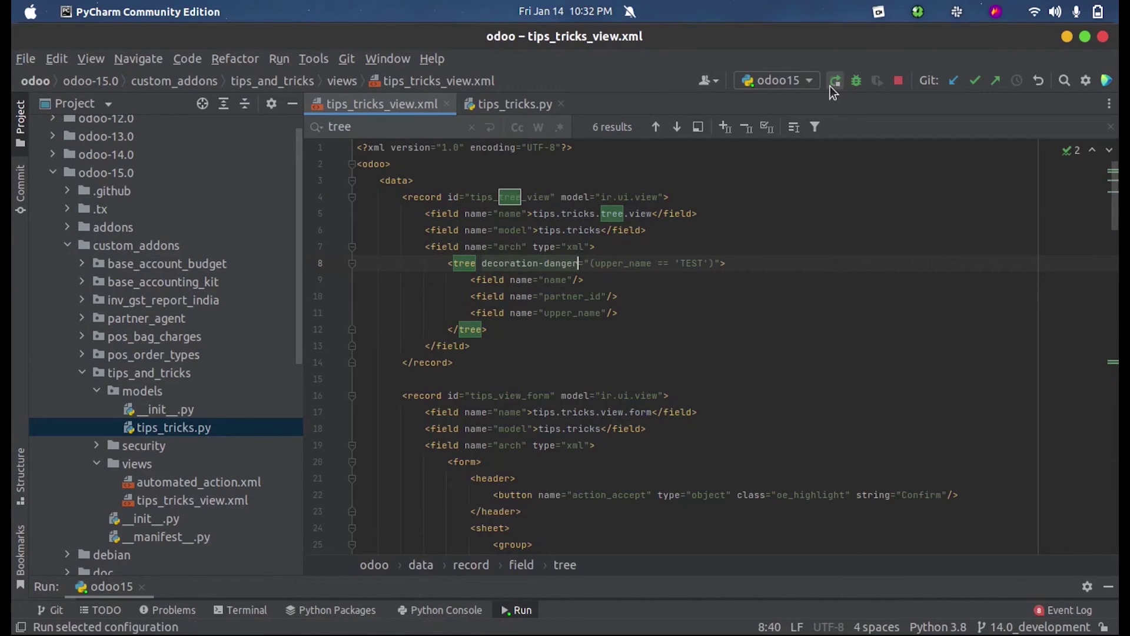
pyautogui.hotkey('alt', 'Tab')
# Upgrade the Tips & Tricks module again from the Apps page.
pyautogui.click(28, 160)
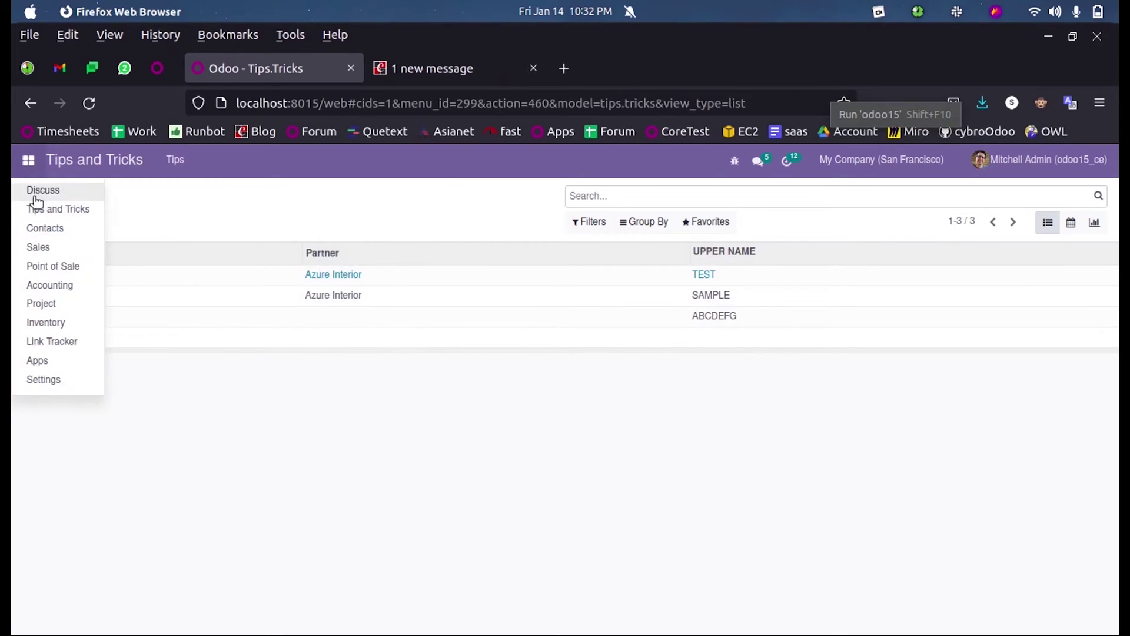
pyautogui.click(48, 361)
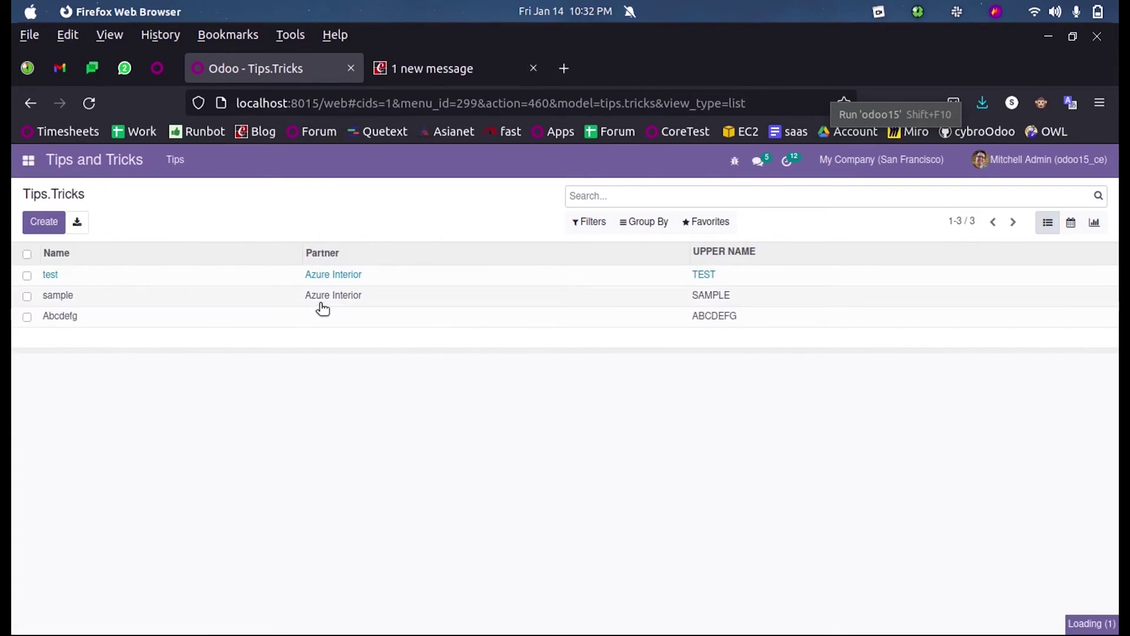
pyautogui.click(395, 271)
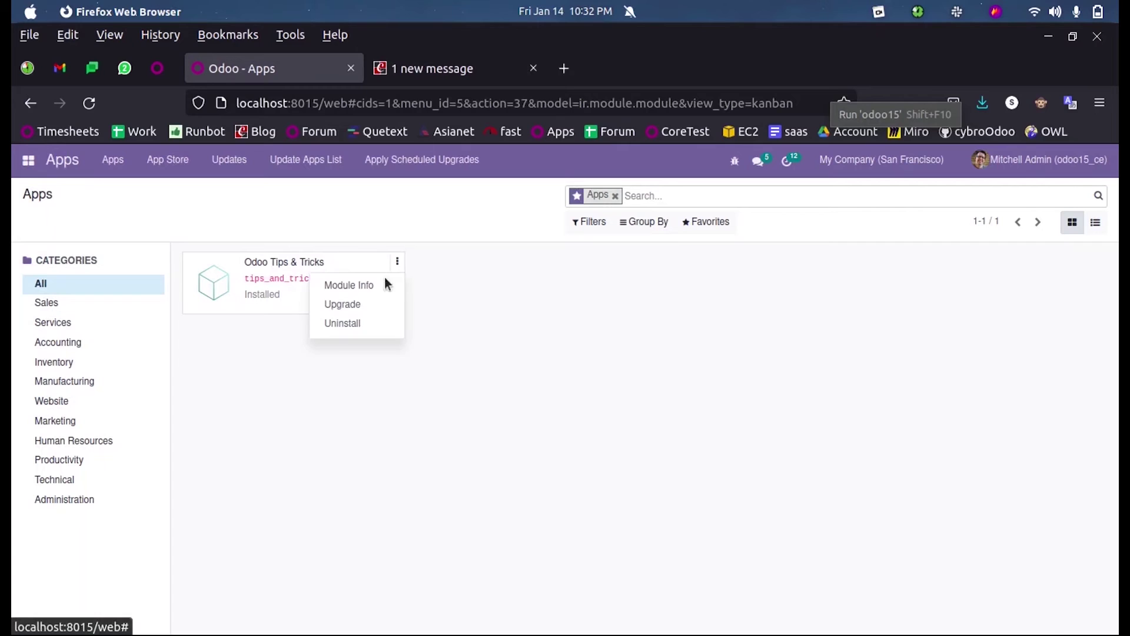
pyautogui.click(366, 304)
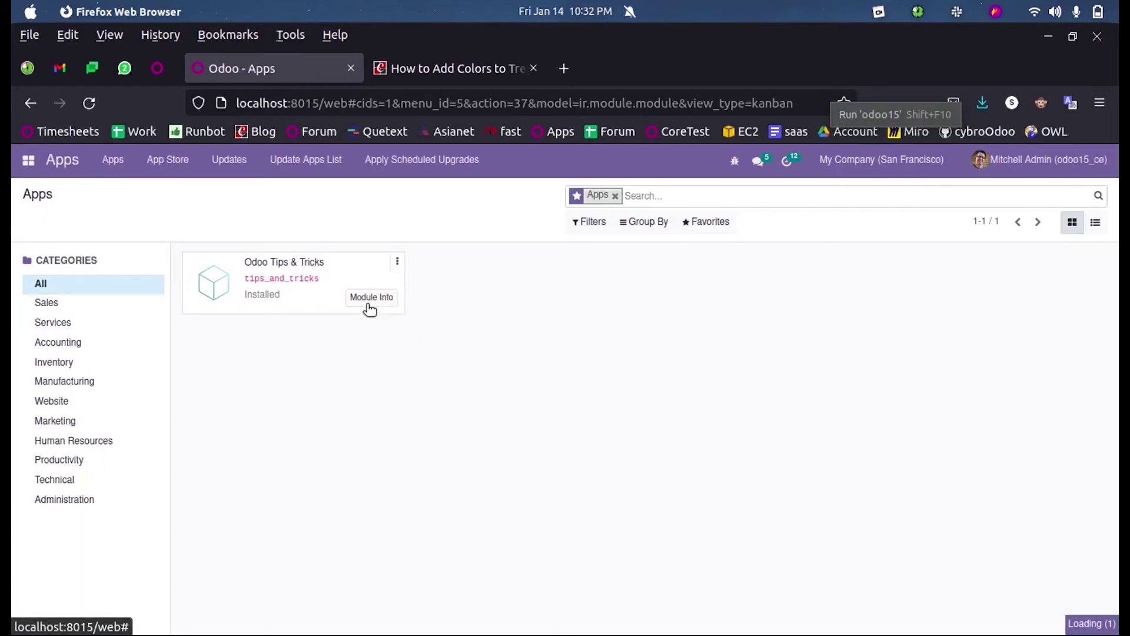
# Reopen the Tips and Tricks list showing test in red, then open the Cybrosys decoration article.
pyautogui.click(16, 168)
pyautogui.click(28, 159)
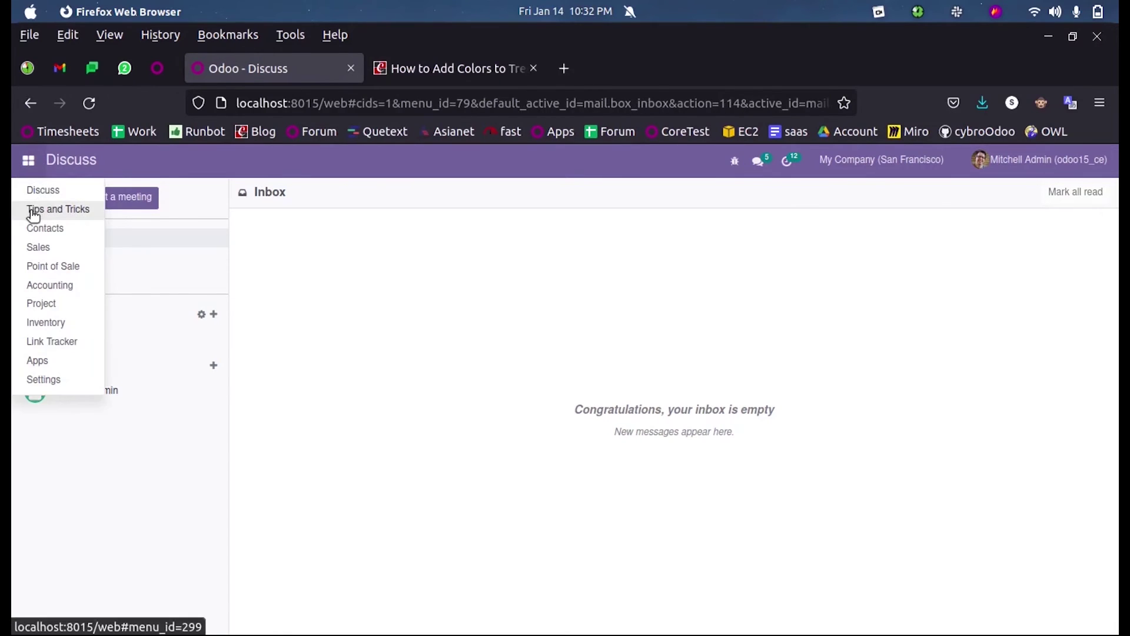
pyautogui.click(31, 208)
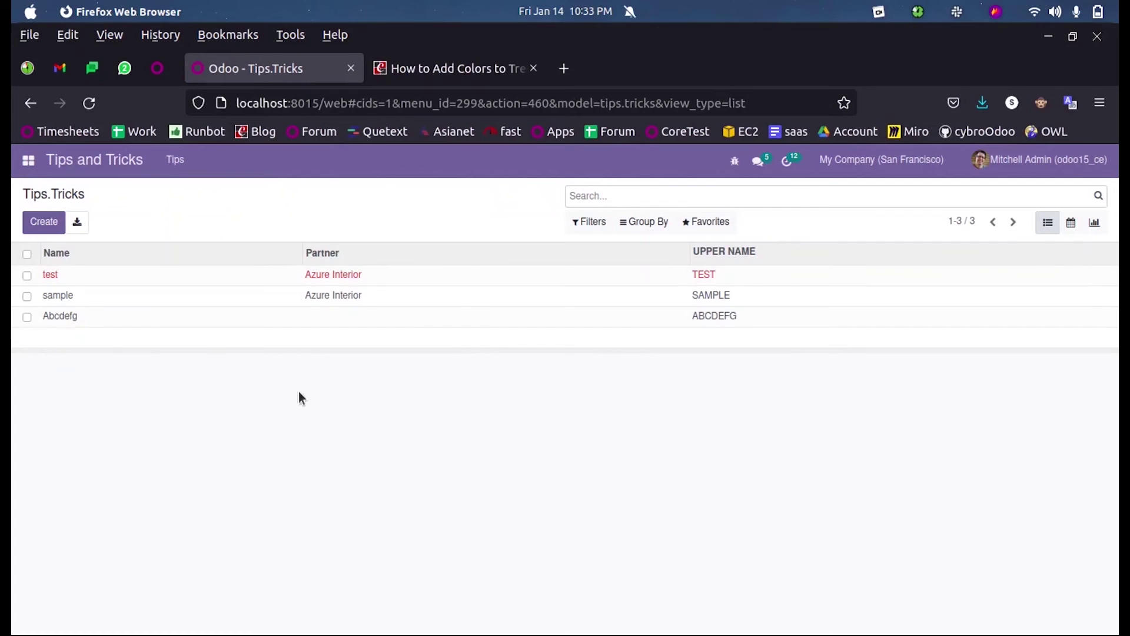
pyautogui.click(433, 70)
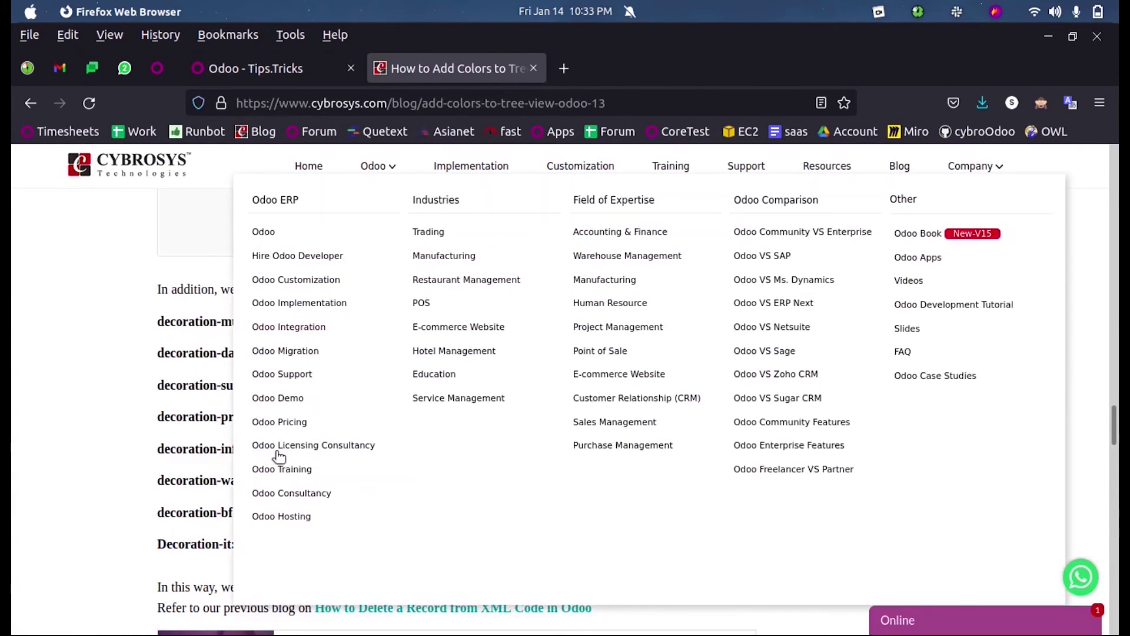